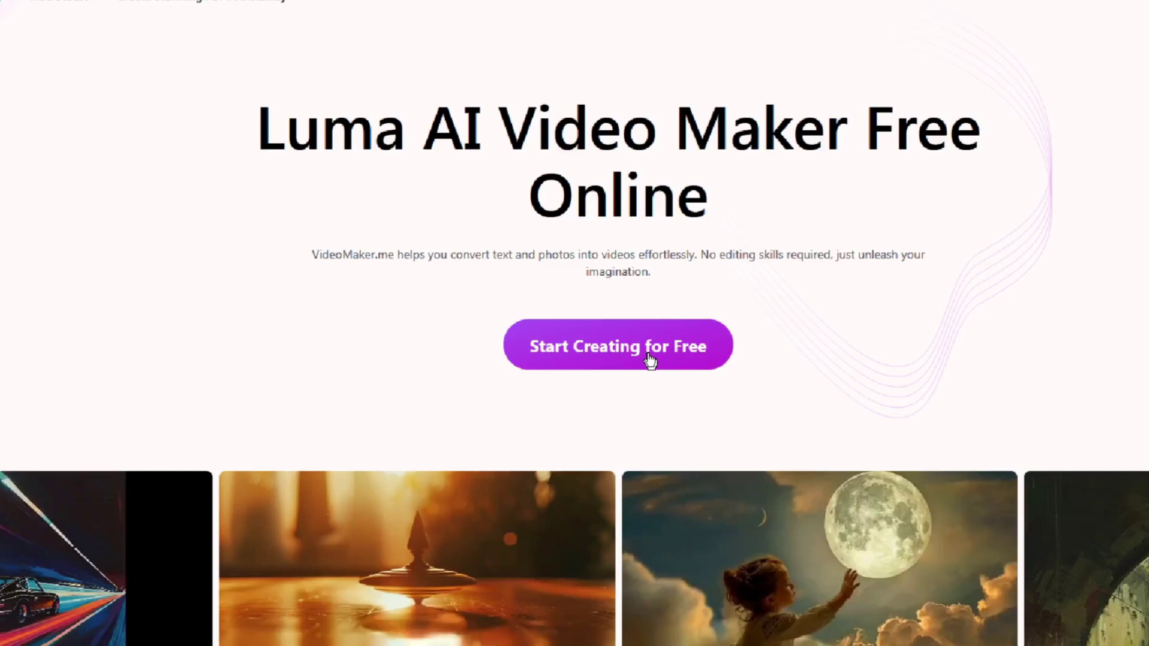
Step: Open the image-to-video generator and dismiss the advertisement popup
left_click(565, 338)
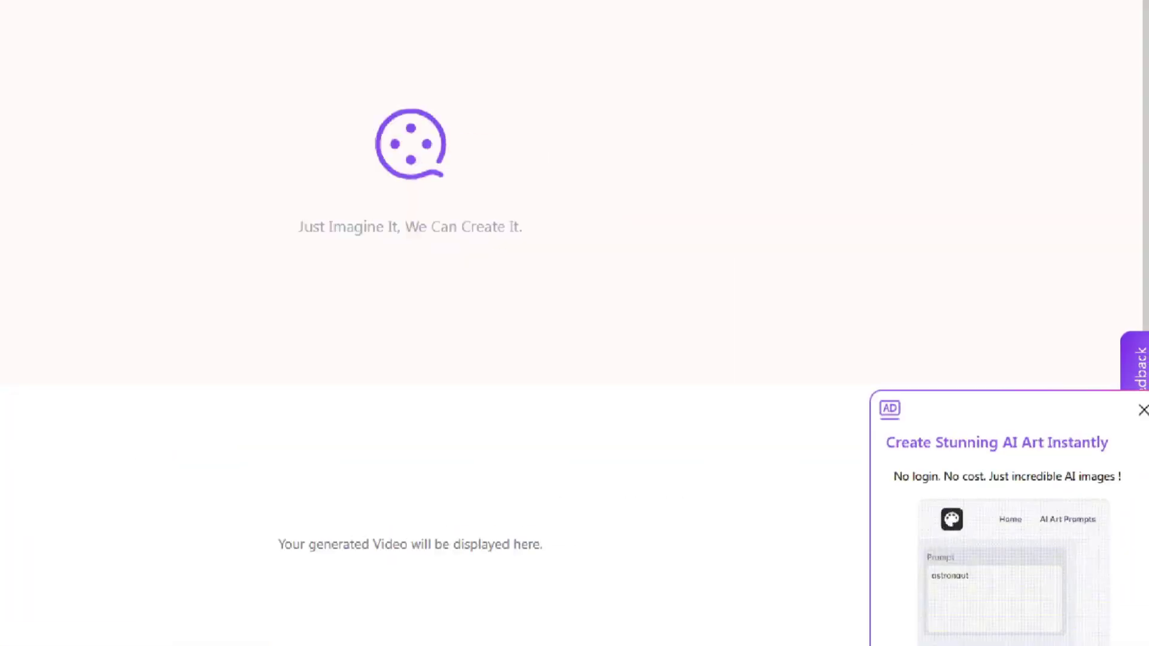
left_click(1143, 411)
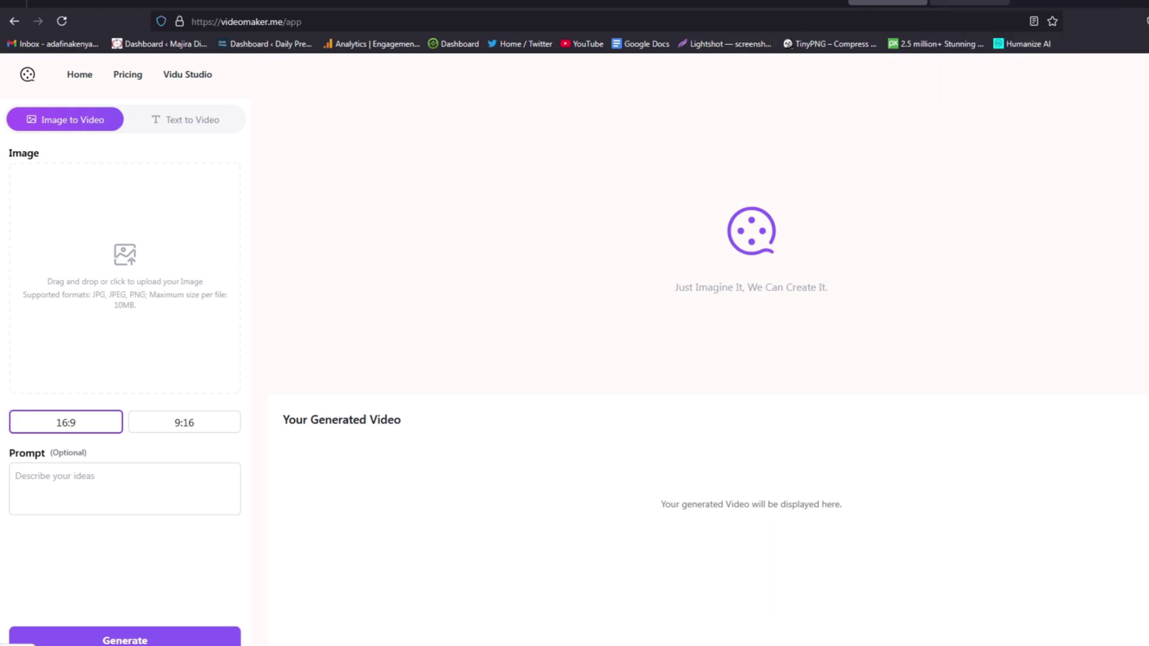
Step: Browse the subscription plans on the Pricing page, then return to the generator
left_click(969, 3)
scroll(487, 300, "down", 2)
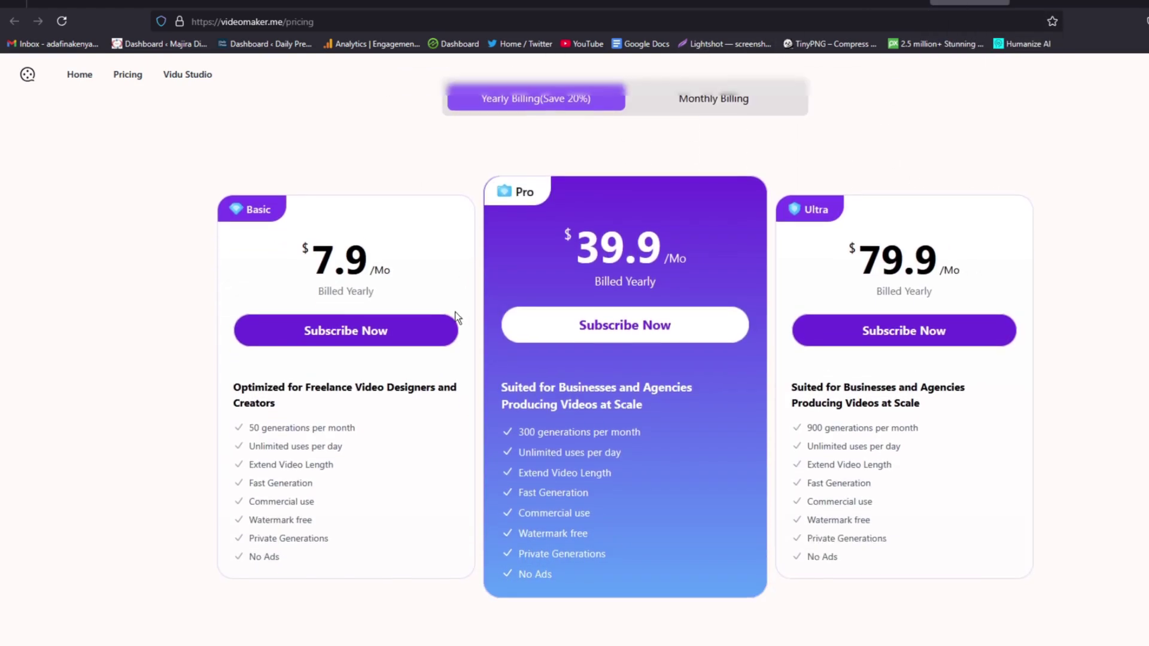
scroll(401, 286, "up", 2)
scroll(367, 315, "down", 2)
scroll(901, 257, "down", 2)
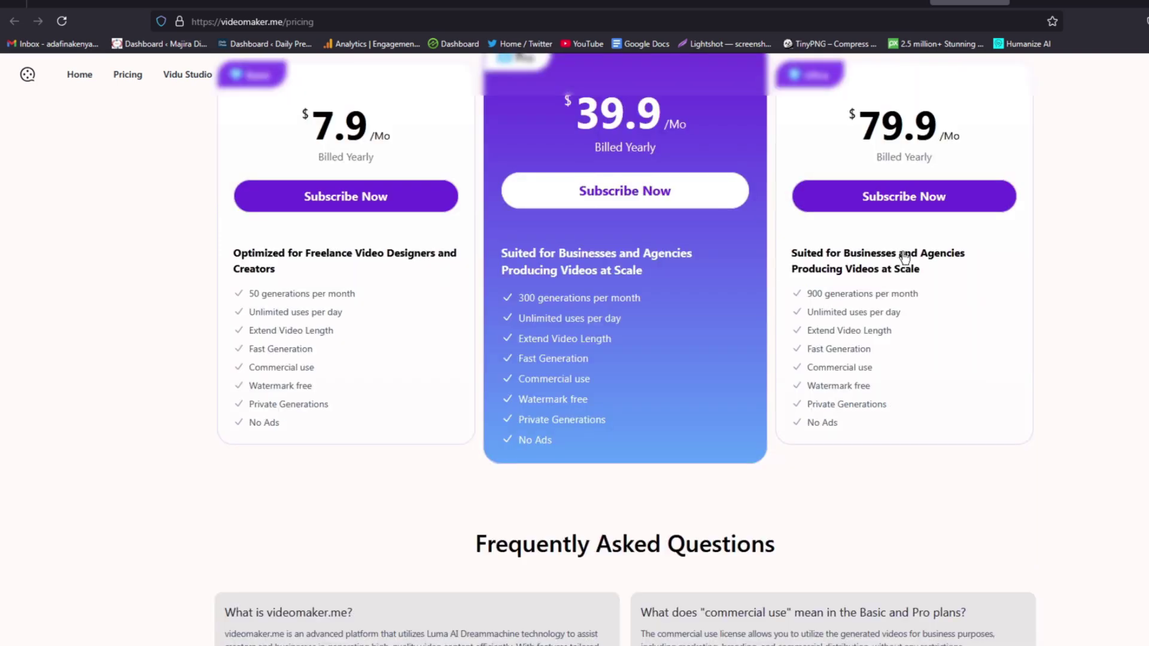
scroll(900, 261, "up", 2)
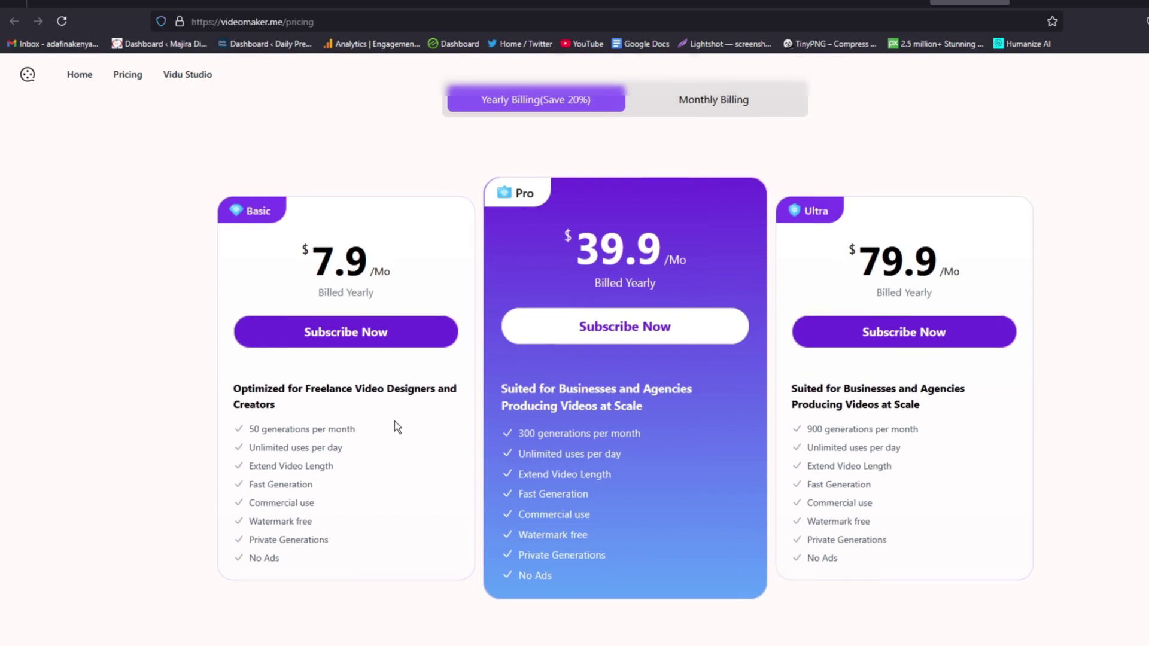
scroll(394, 422, "down", 2)
left_click(508, 263)
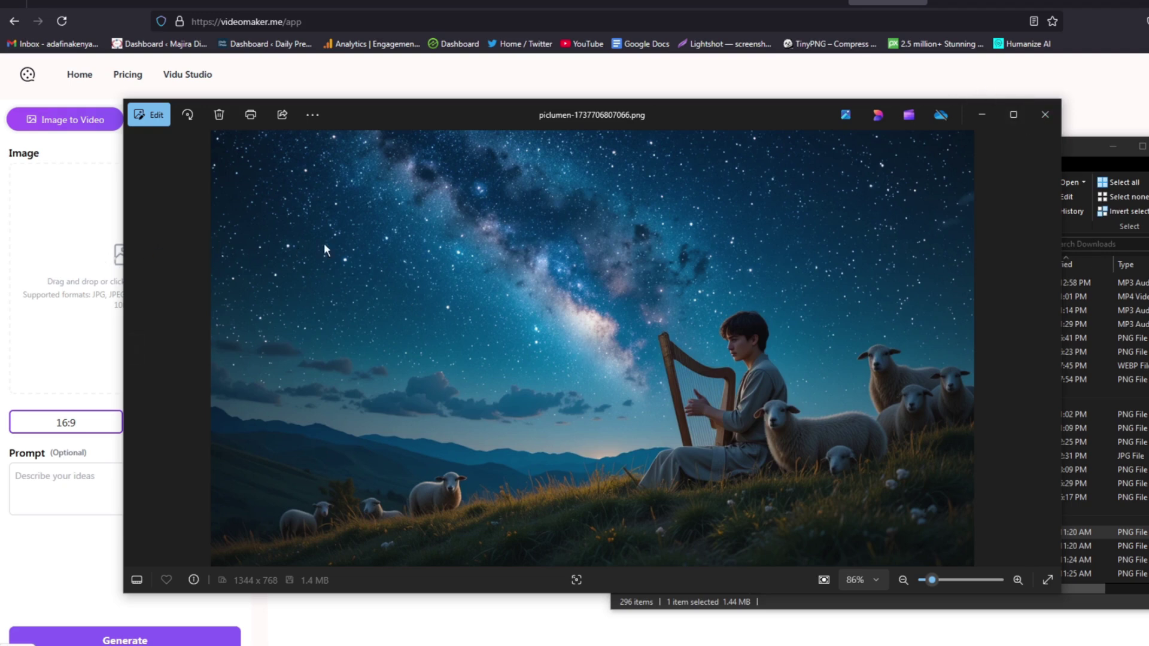
Step: Upload the piclumen shepherd-with-harp PNG as the source image for a 16:9 video
left_click(1047, 114)
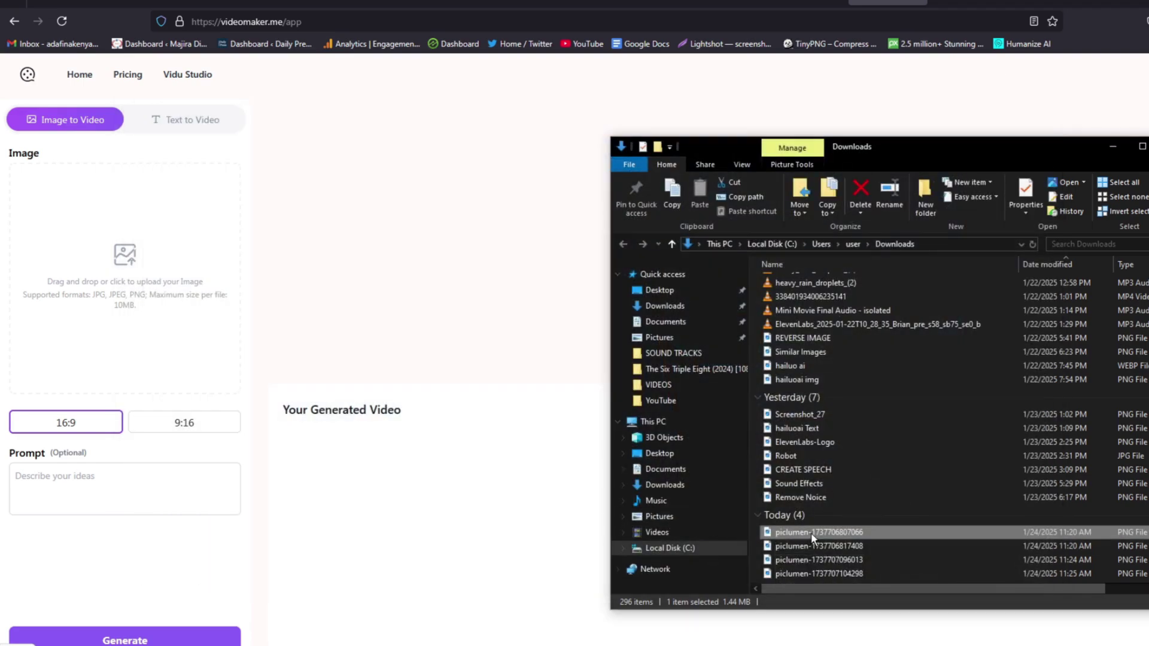
left_click_drag(810, 532, 135, 307)
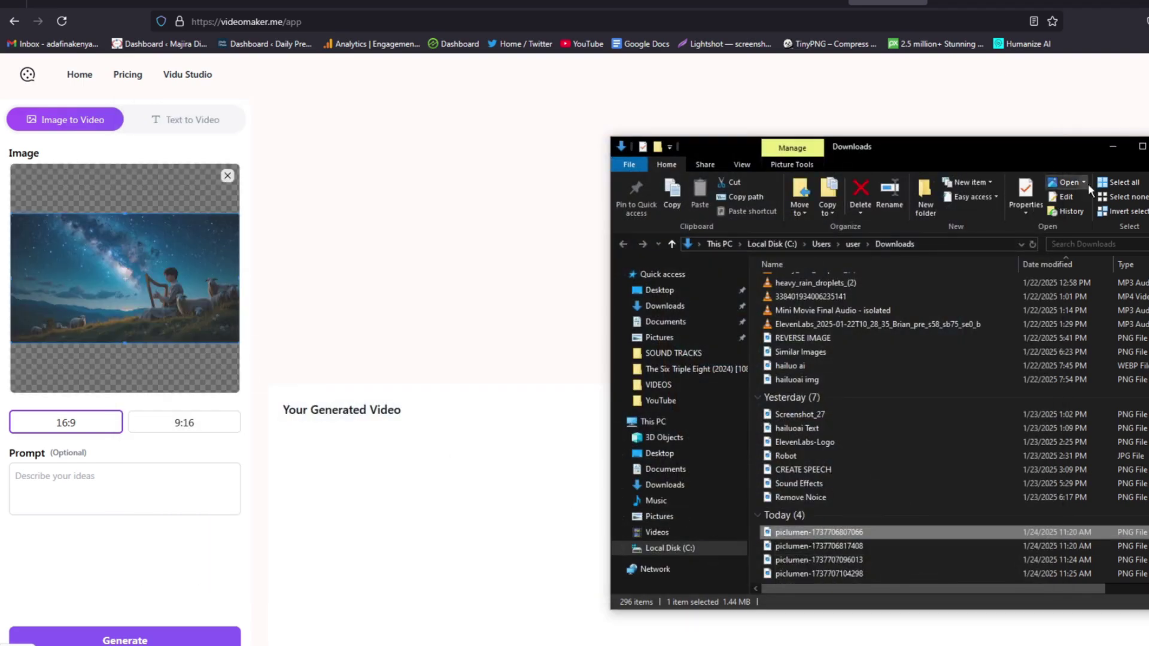
left_click(1108, 146)
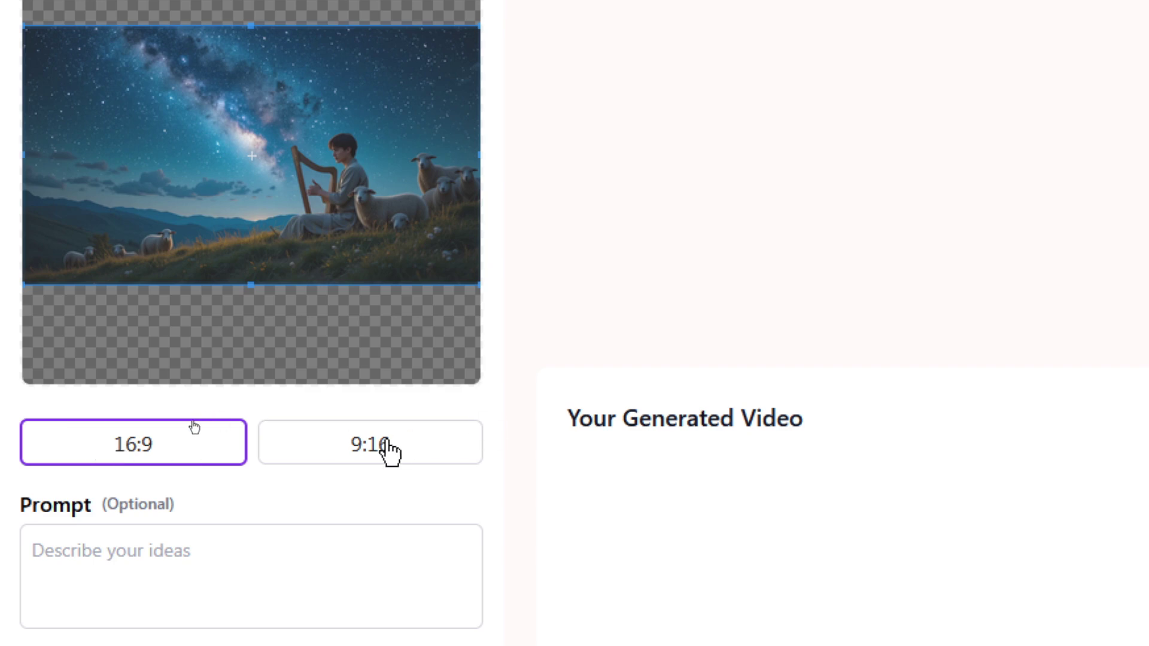
left_click(98, 533)
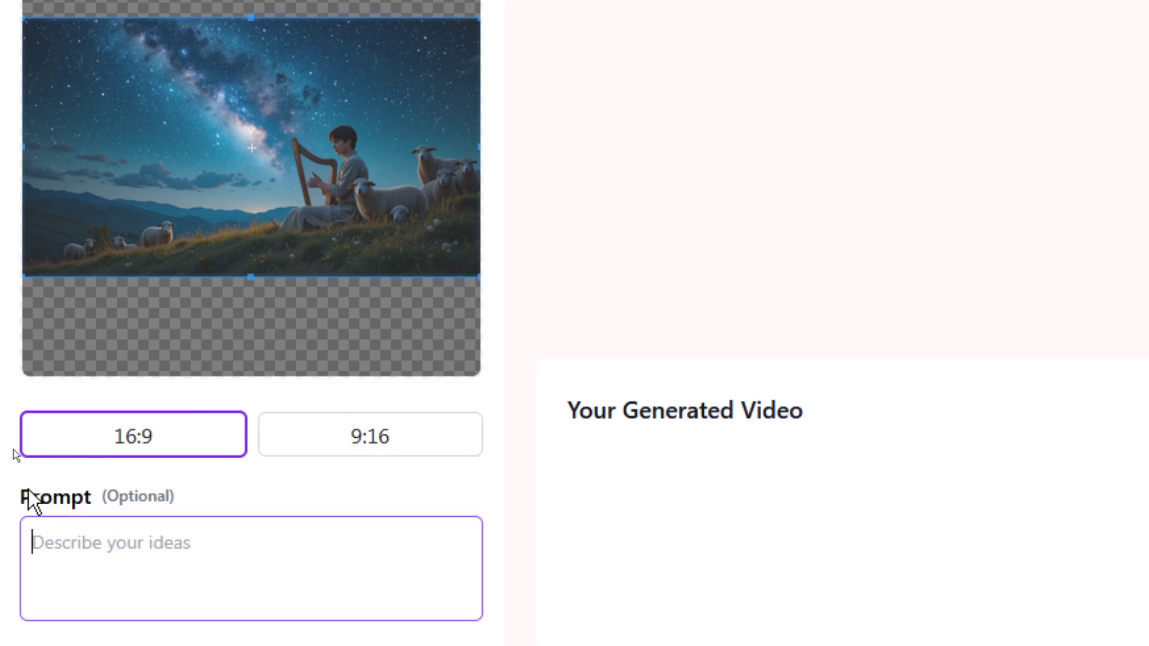
scroll(62, 519, "down", 1)
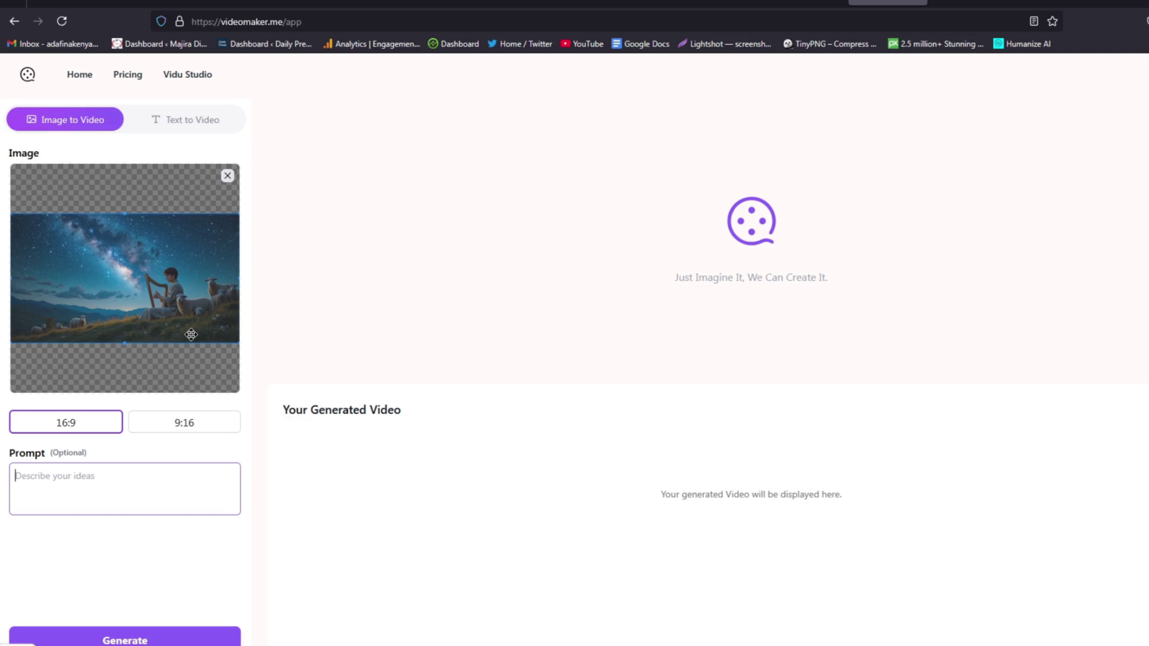
Step: Start generating the harpist video, signing in with Google when prompted
left_click(125, 641)
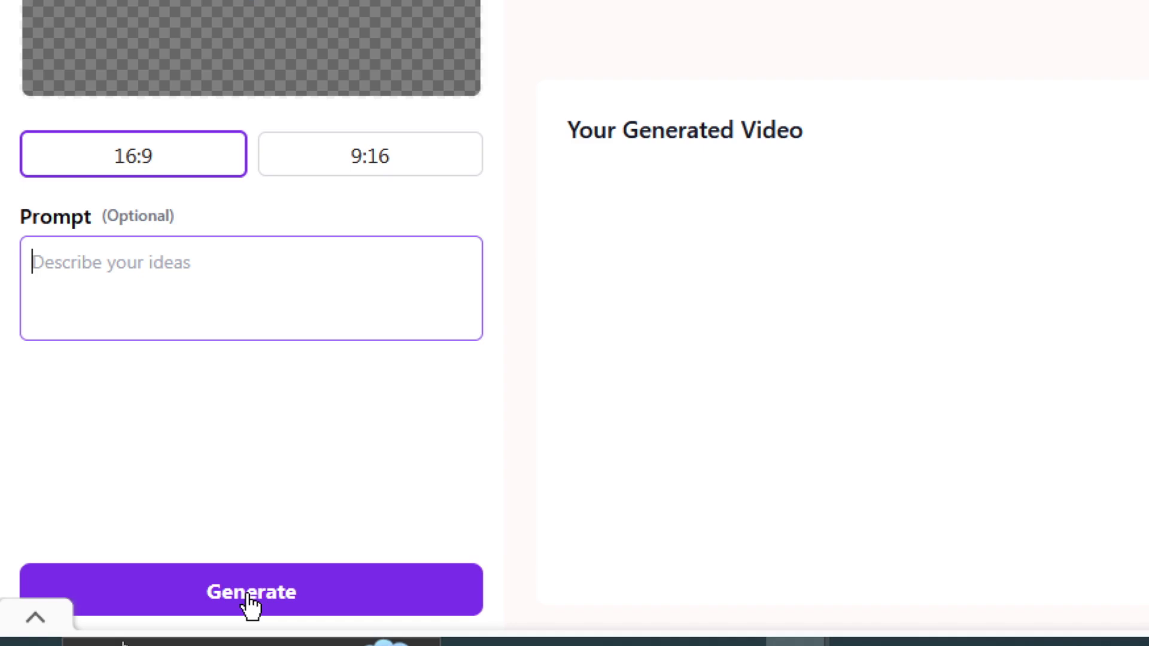
left_click(251, 599)
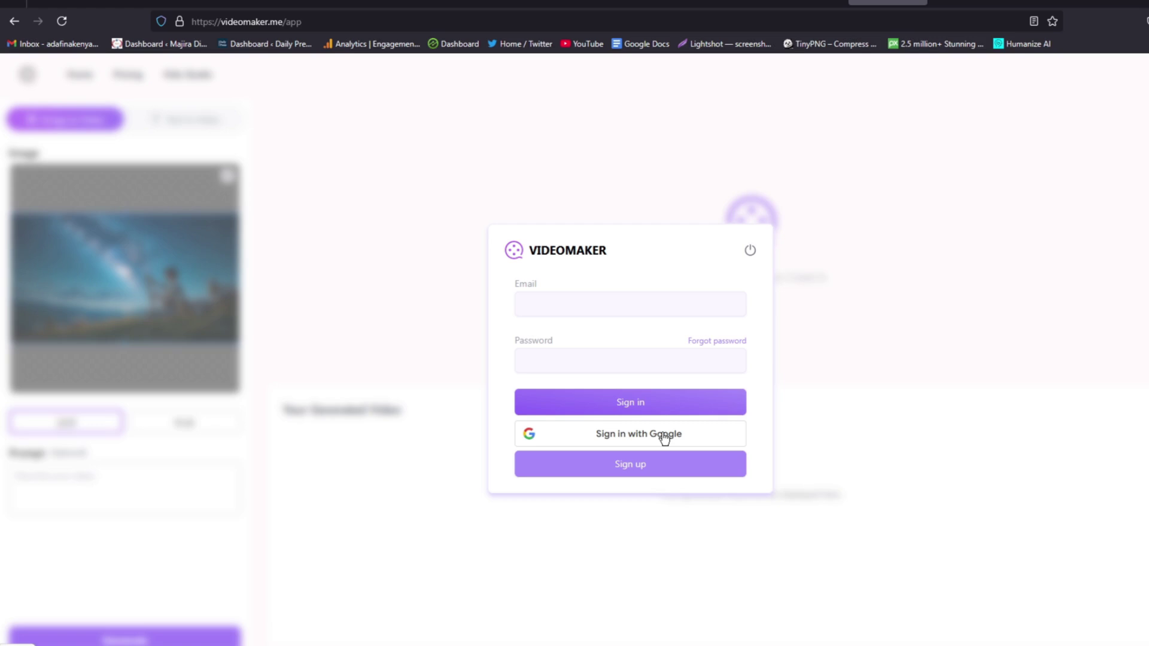
left_click(663, 436)
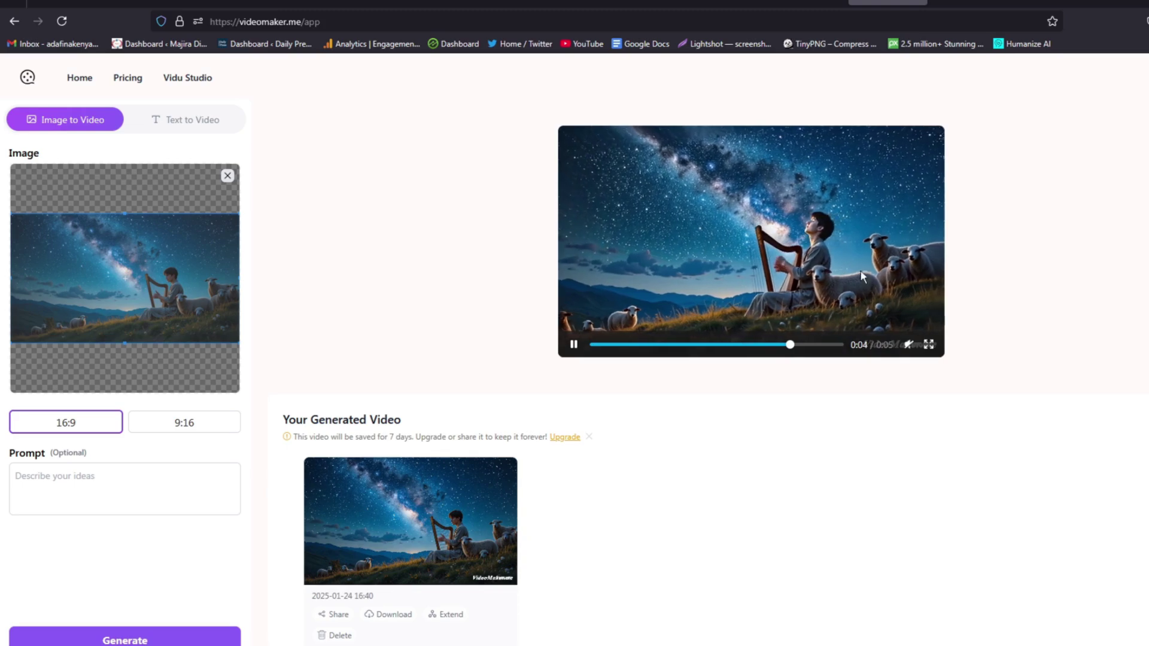
Step: Watch the finished harpist clip full screen
left_click(929, 346)
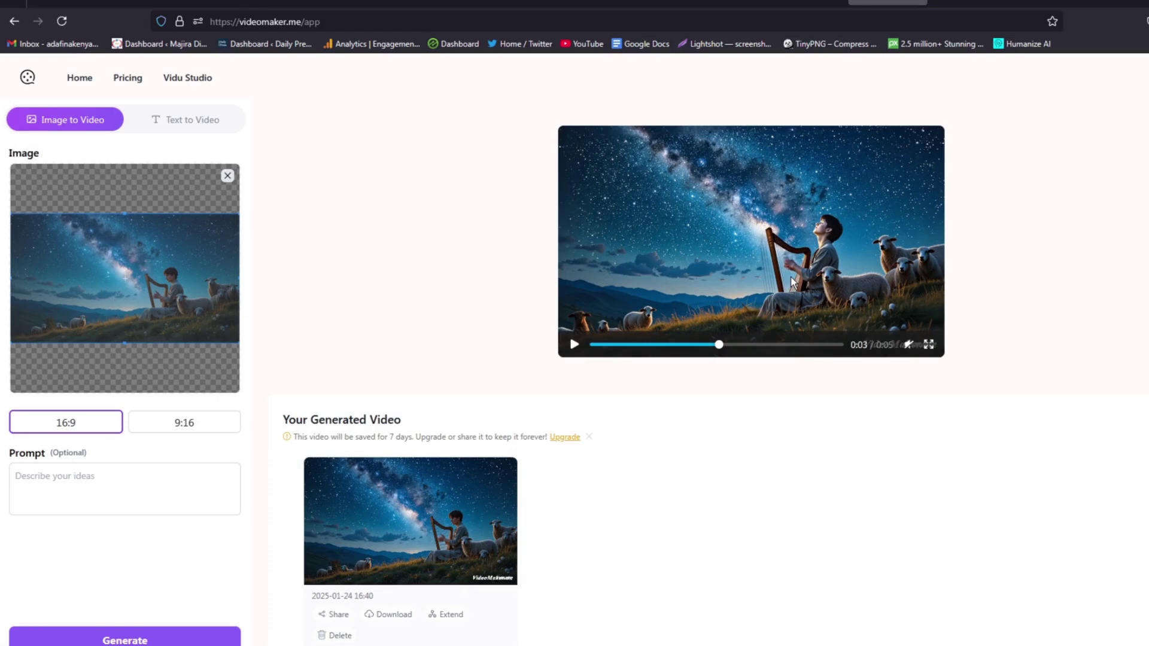
Step: Generate a clip prompted 'let him play the music instrument while singing and the sheep graze'
left_click(112, 486)
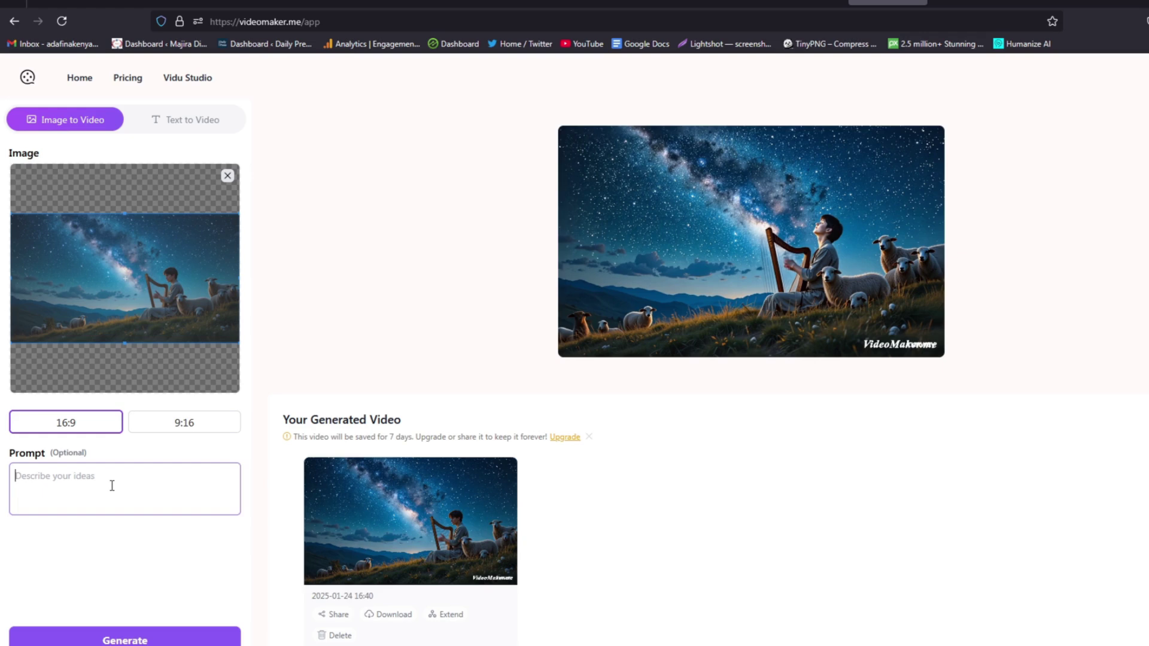
type("let him play the music instrument while singing and the sheep graze")
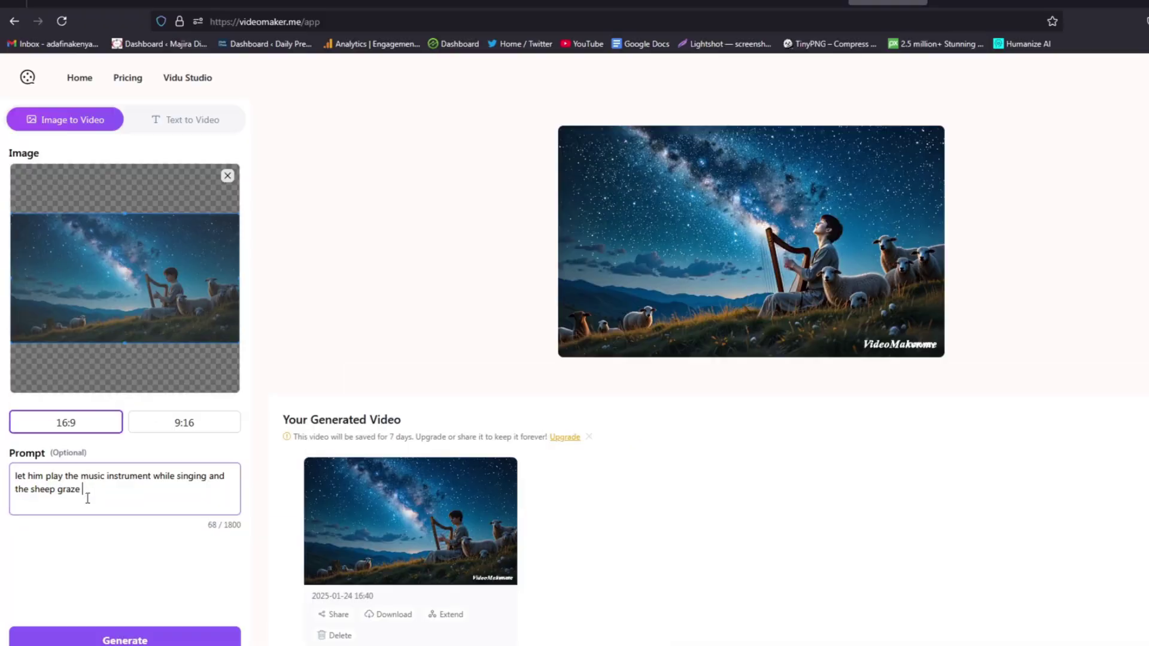
left_click(127, 641)
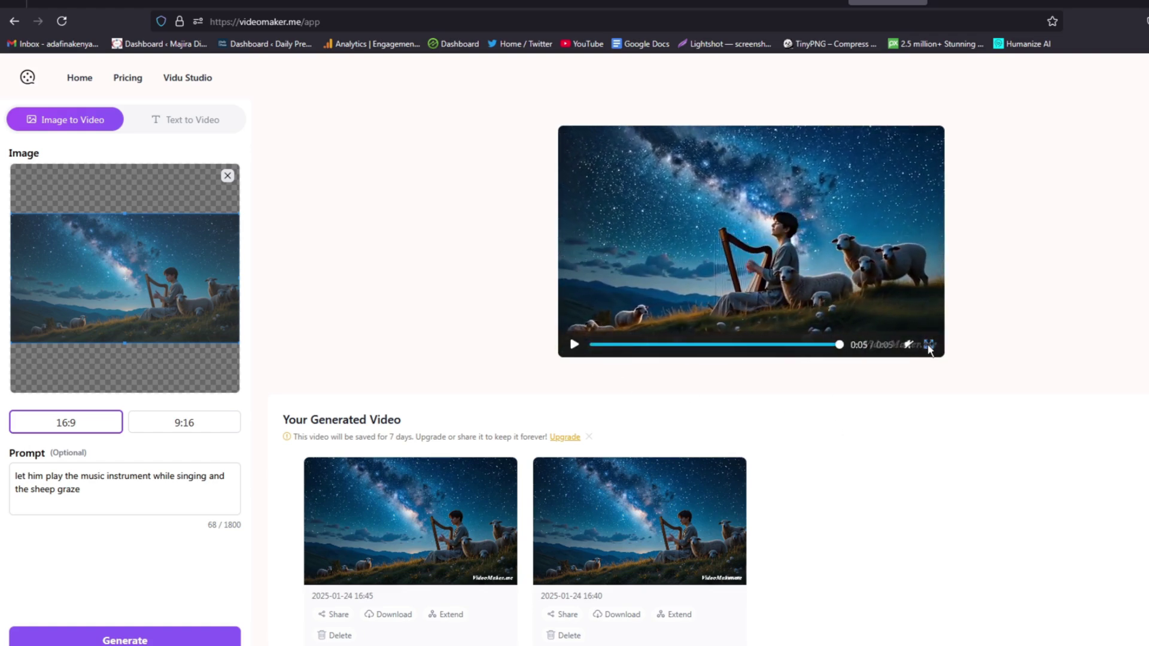
Step: Watch the second harpist clip full screen
left_click(928, 344)
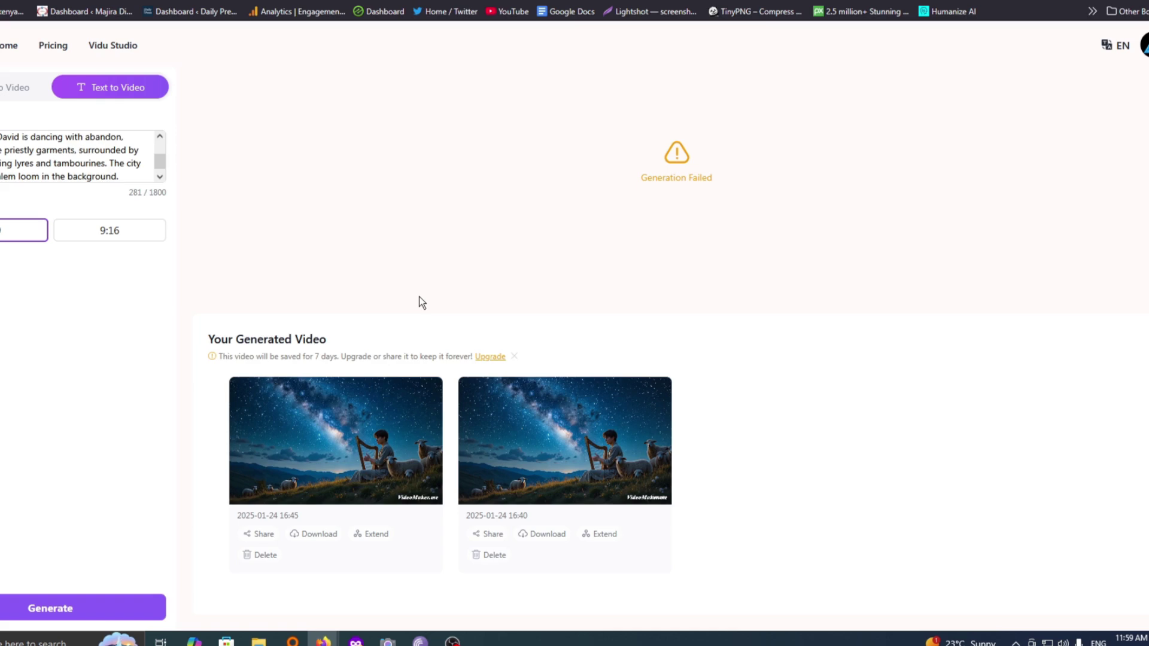
Step: Download both shepherd harp clips and check them in the Downloads folder
mouse_move(357, 409)
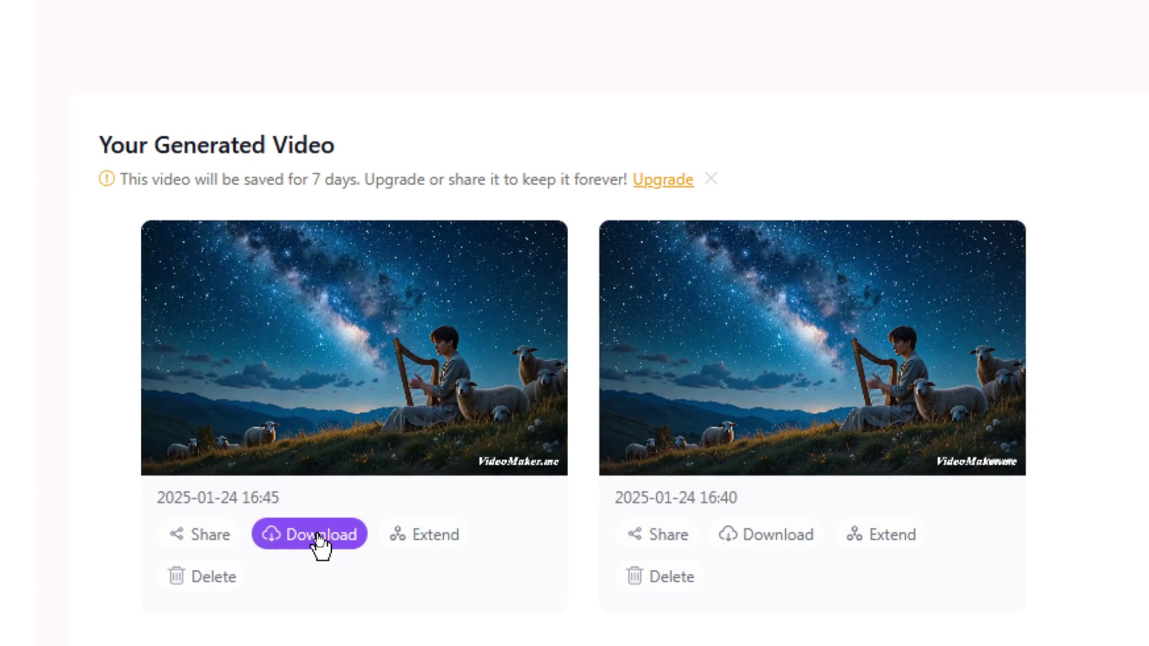
left_click(318, 537)
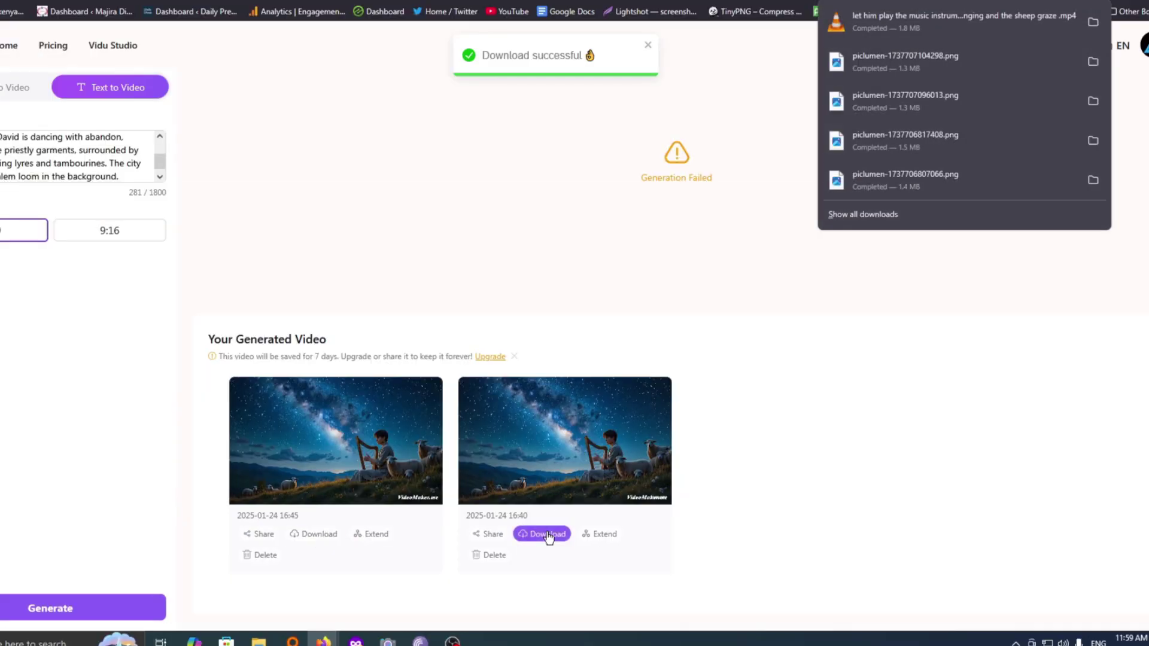
left_click(547, 535)
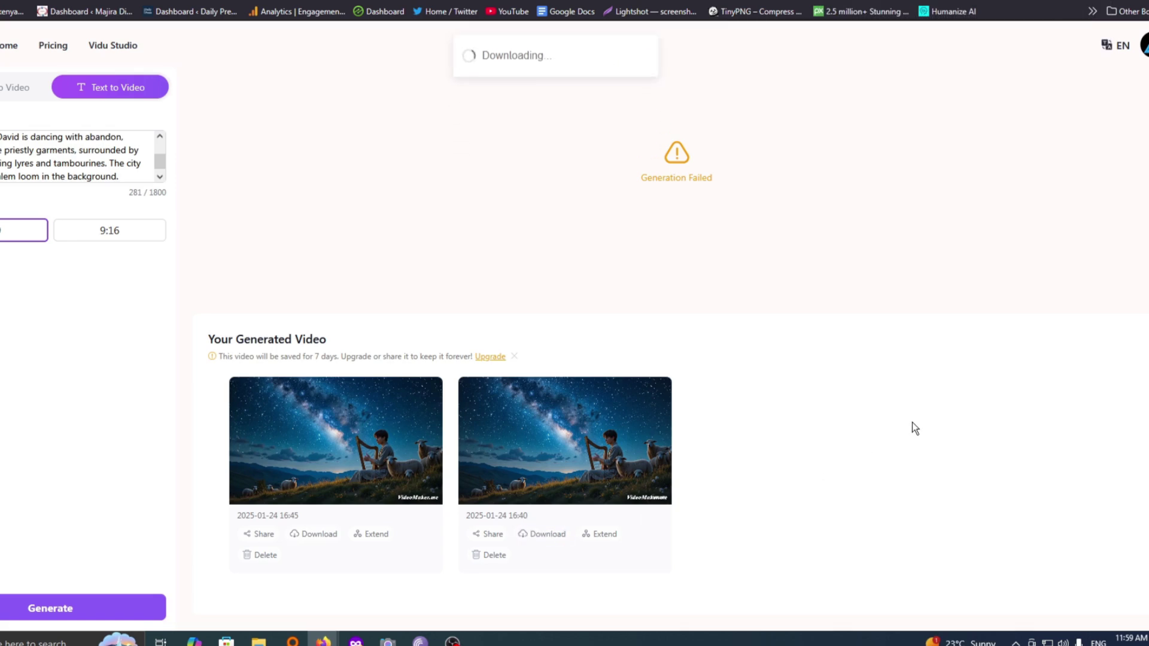
left_click(1092, 23)
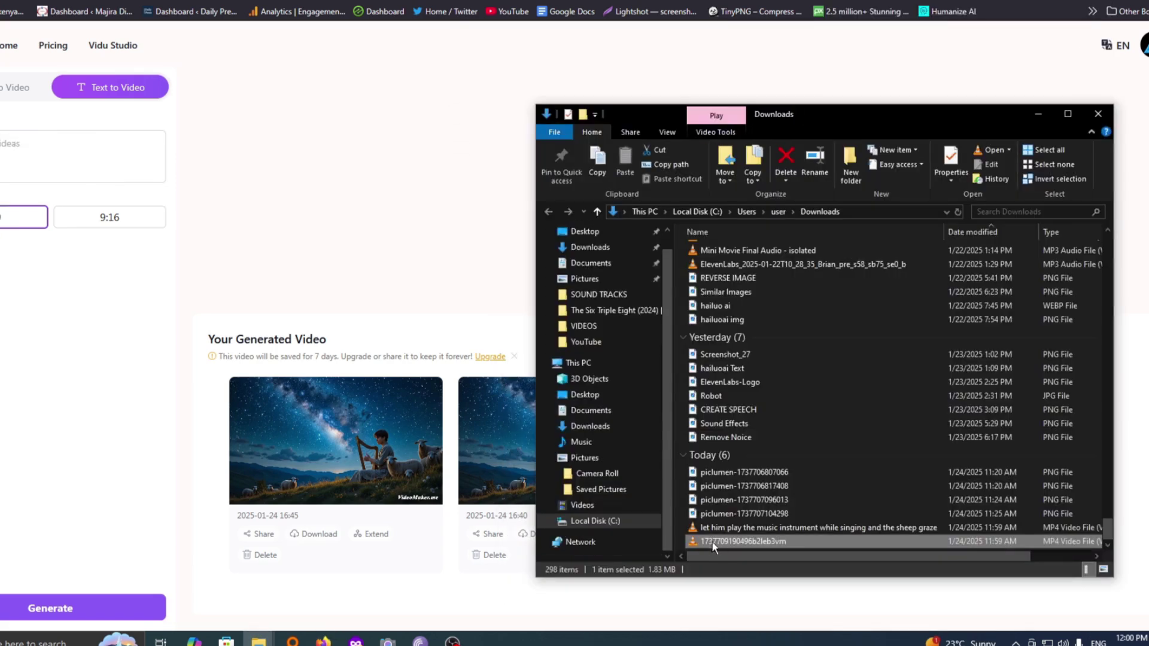
left_click(1038, 113)
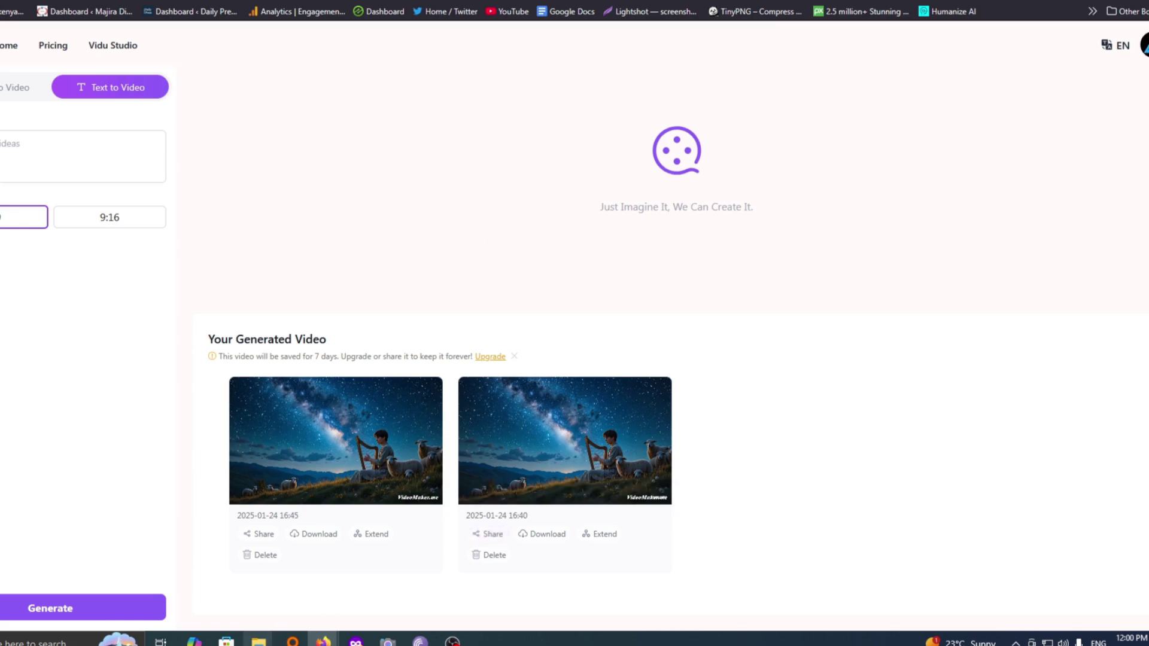
mouse_move(259, 640)
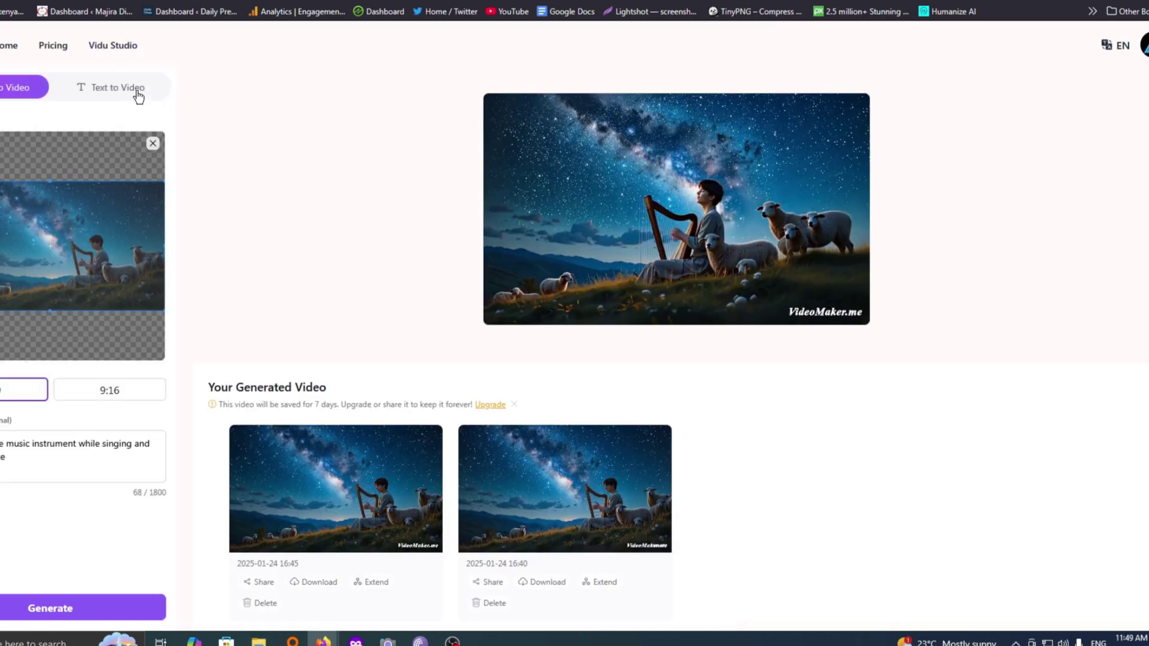
Step: Switch to Text to Video, fetch the David prompt from ChatGPT, and generate
left_click(116, 89)
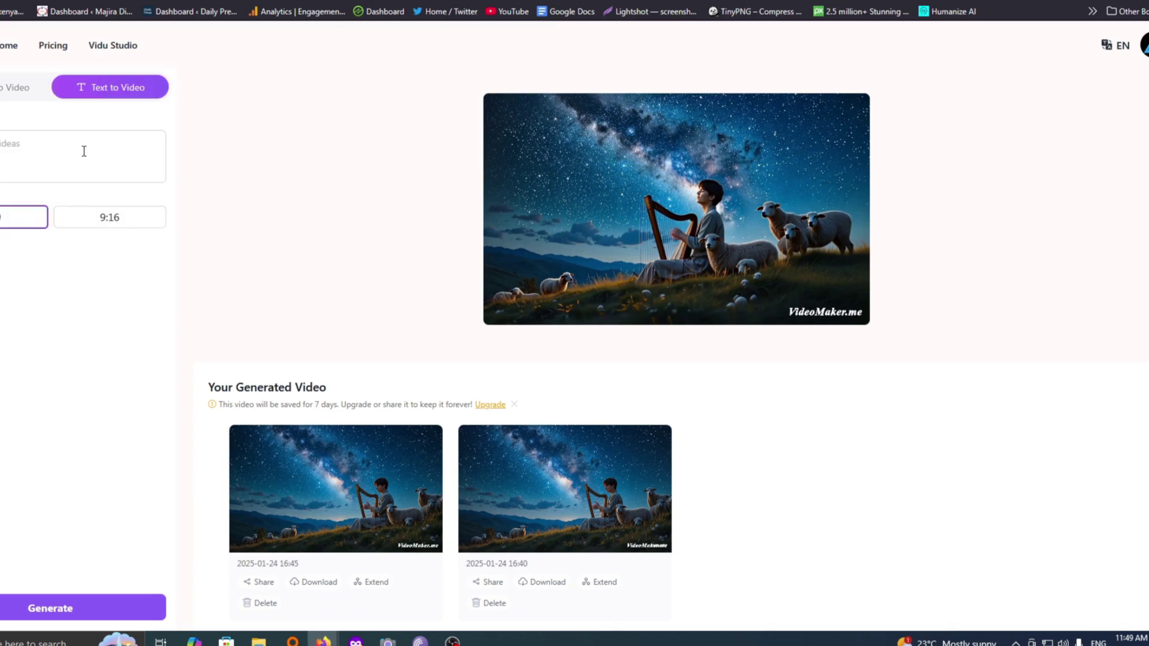
key("ctrl+Tab")
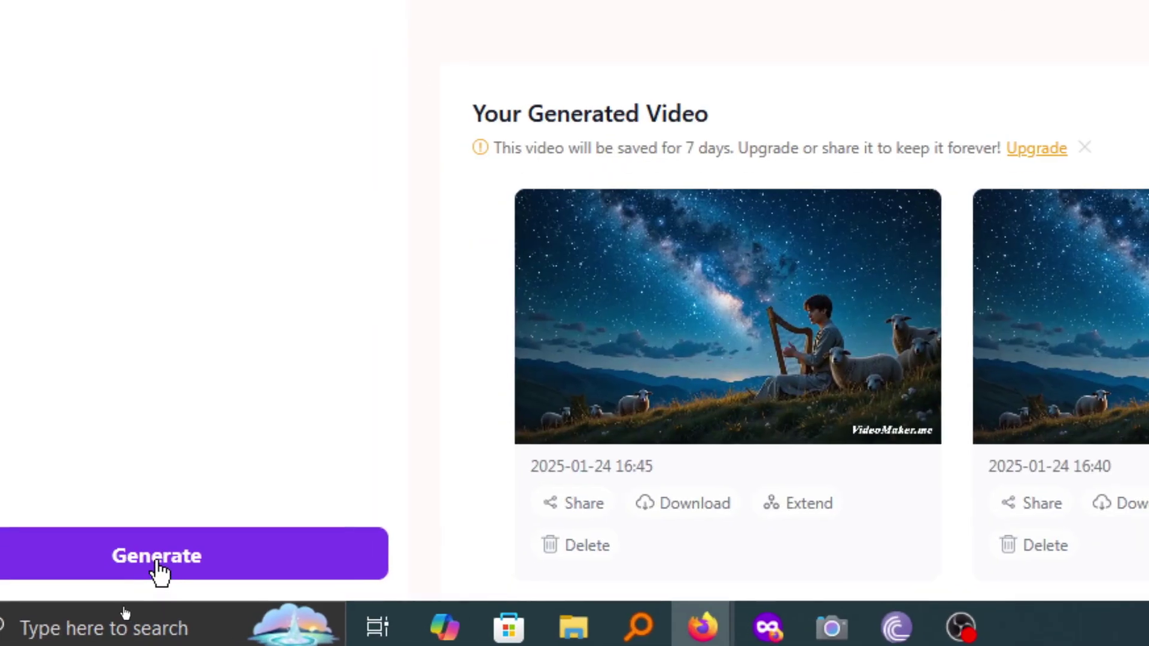
left_click(157, 566)
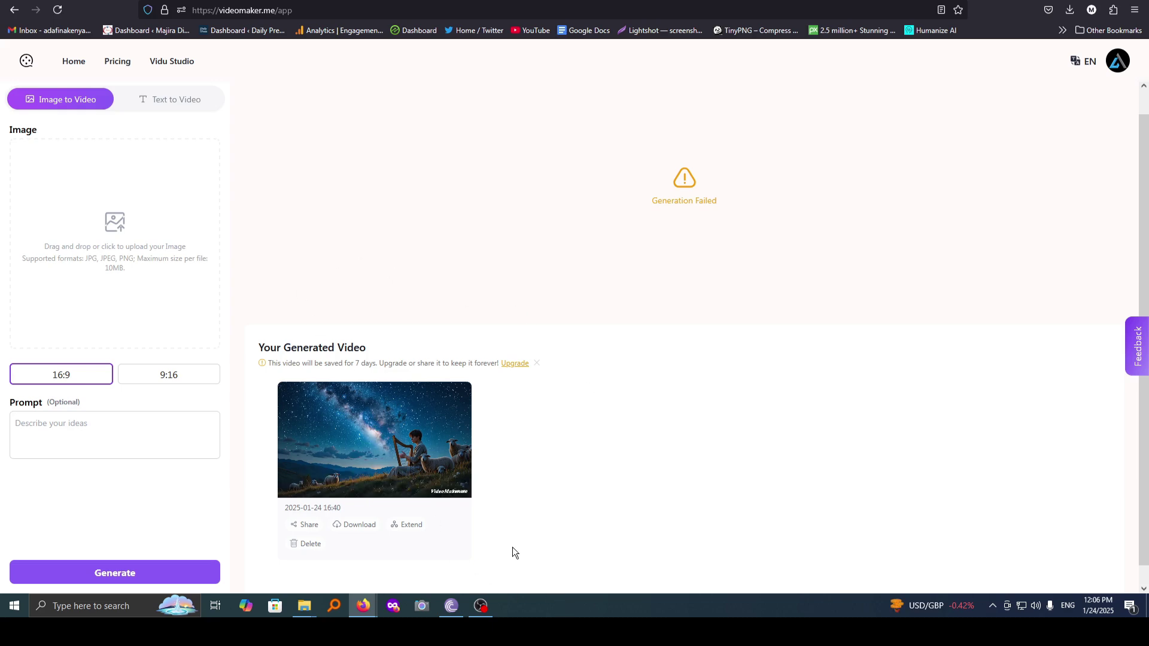
left_click(304, 606)
left_click(738, 487)
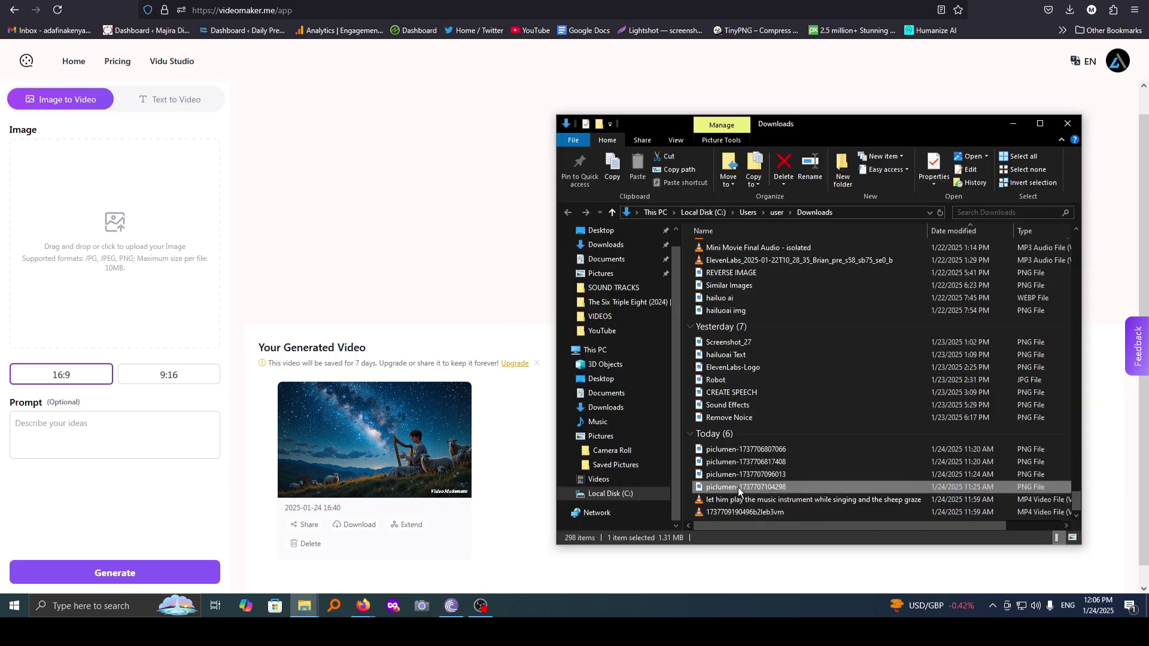
left_click_drag(738, 487, 114, 242)
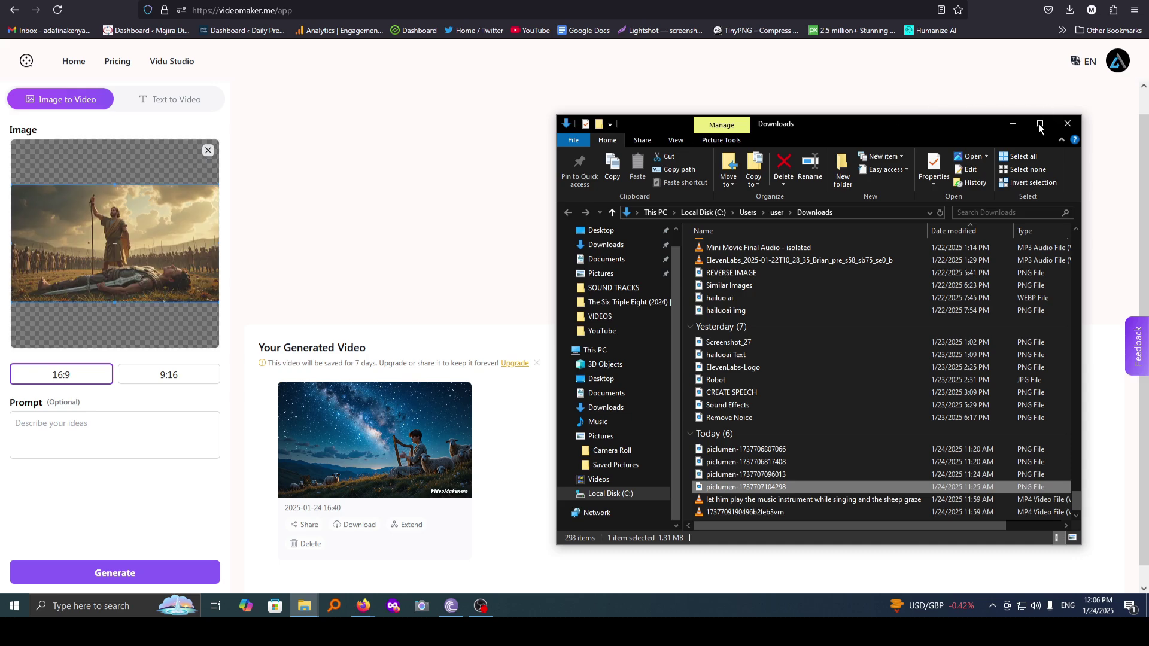
left_click(53, 440)
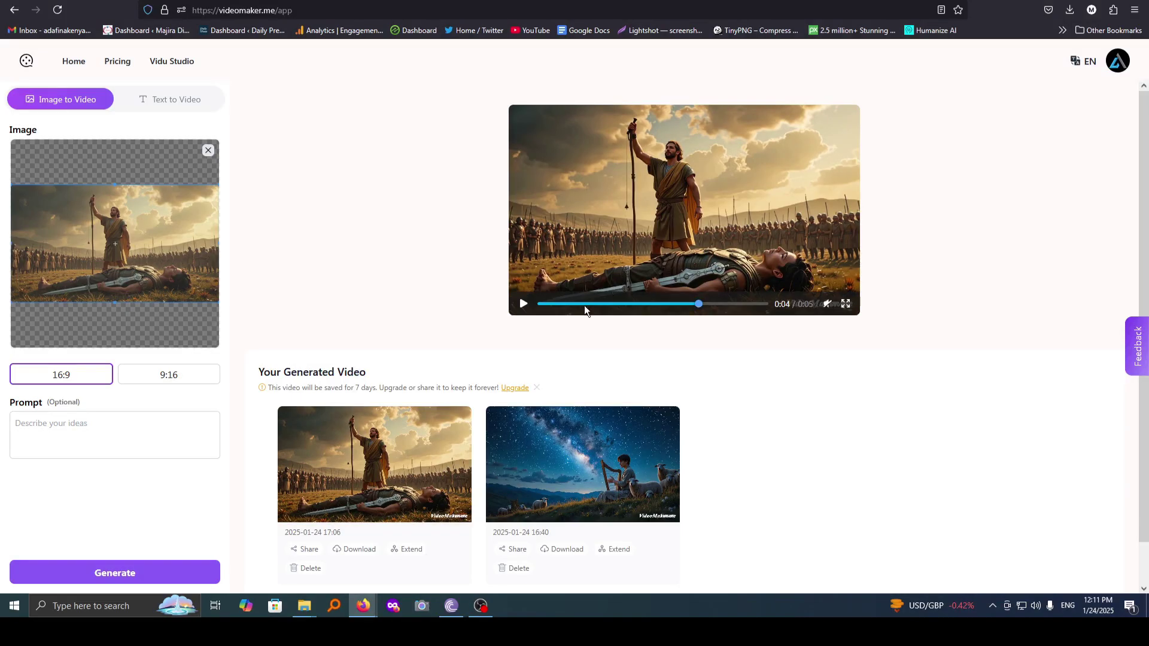
Step: Swap in the king-and-queen picture from AI LAB, then dismiss the Usage Limit Reached notice
left_click(208, 150)
mouse_move(304, 606)
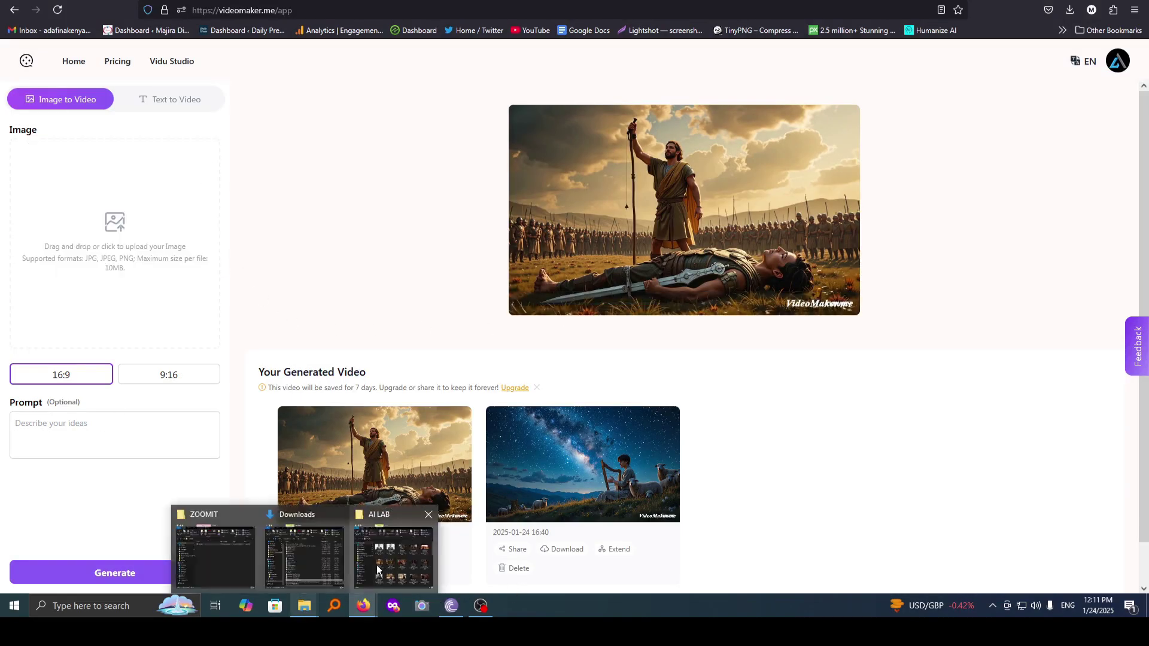
left_click(377, 569)
left_click_drag(814, 388, 114, 239)
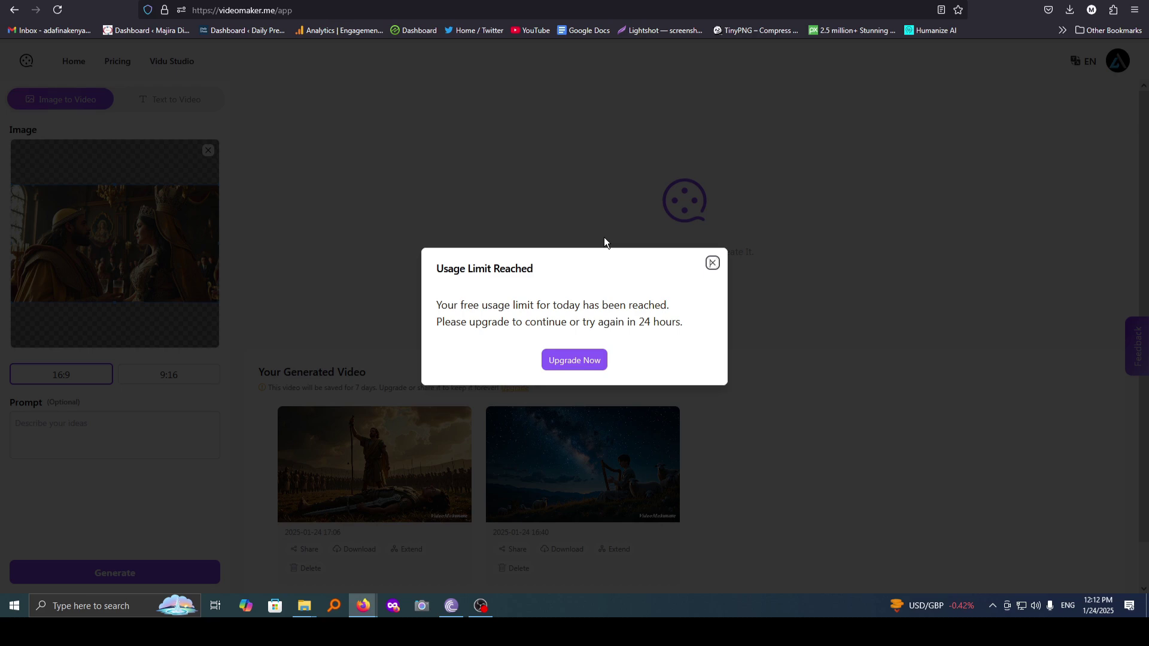
left_click(713, 264)
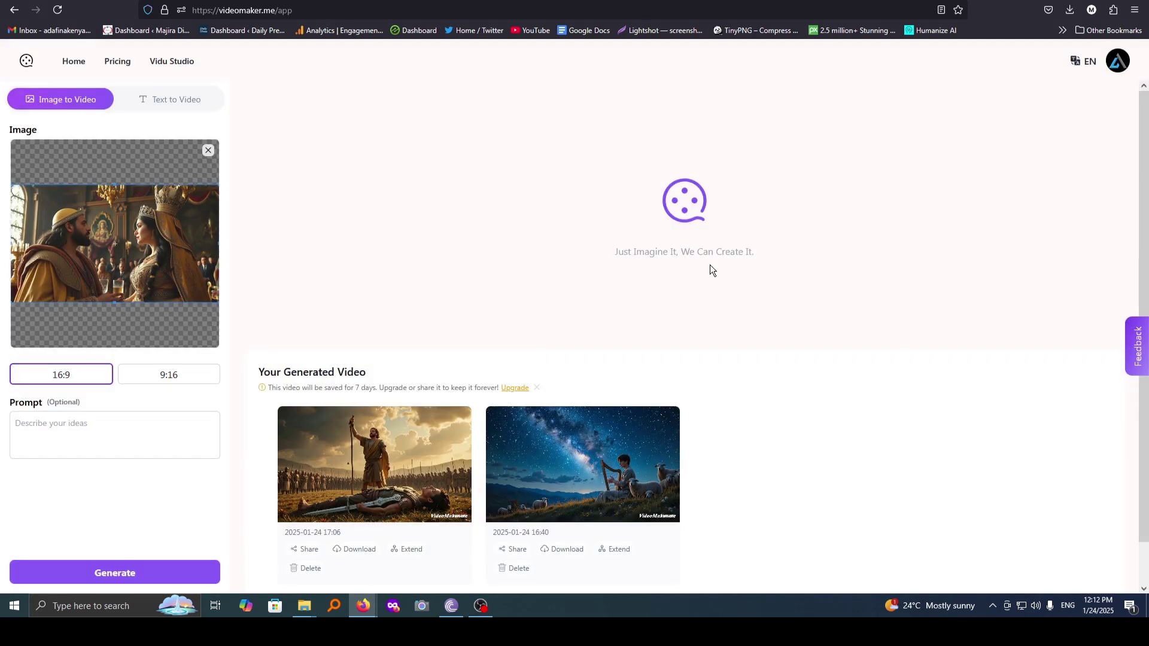
scroll(755, 450, "down", 1)
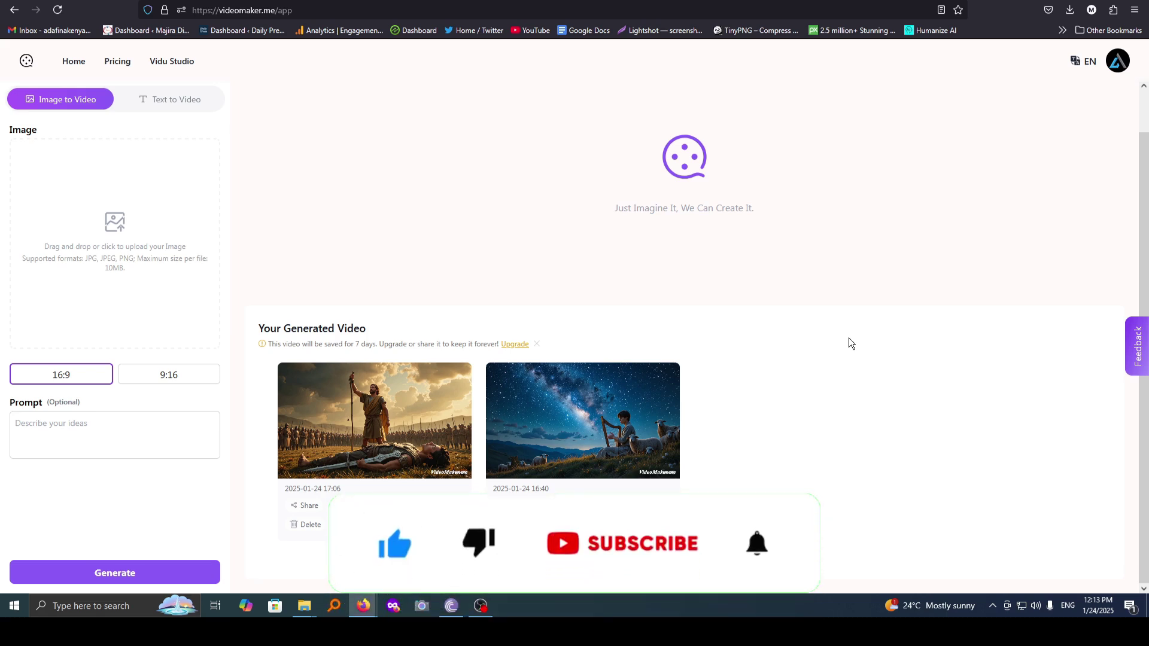
mouse_move(358, 435)
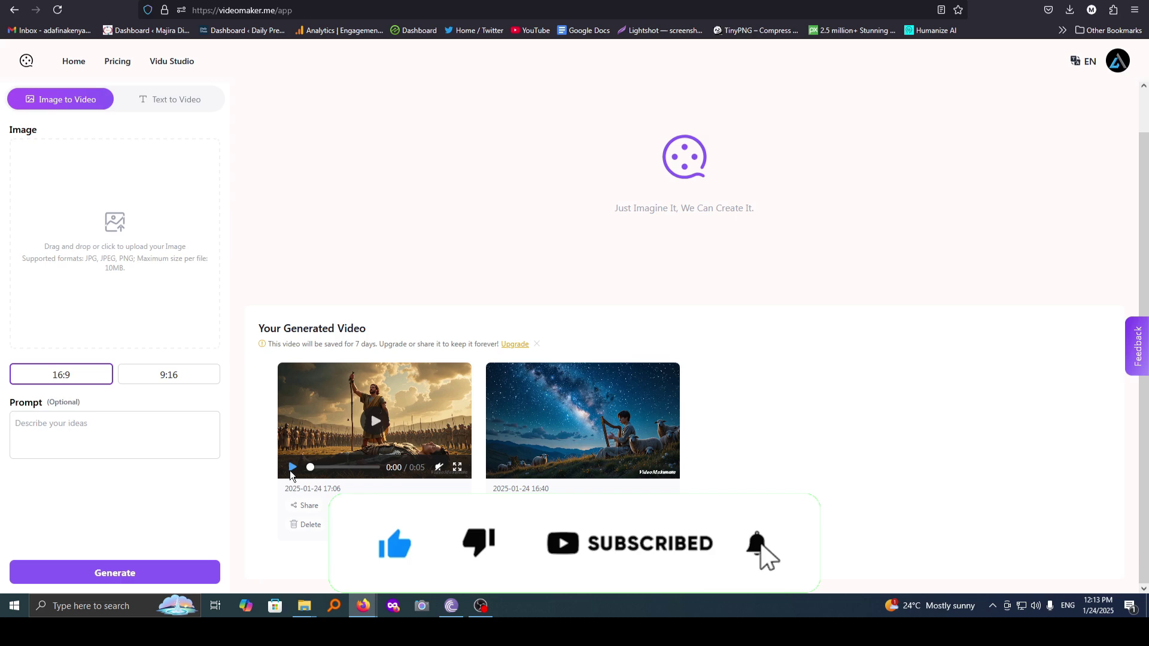